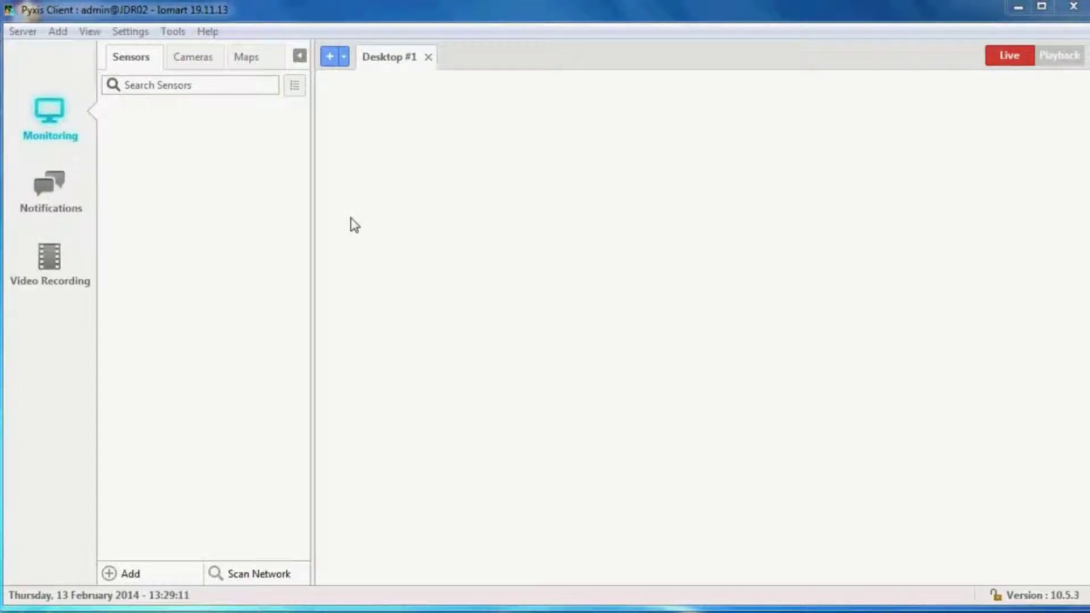
Bring up the Add to Server choices with the Add button below the Sensors panel
{"action": "right_click", "coordinate": [229, 198]}
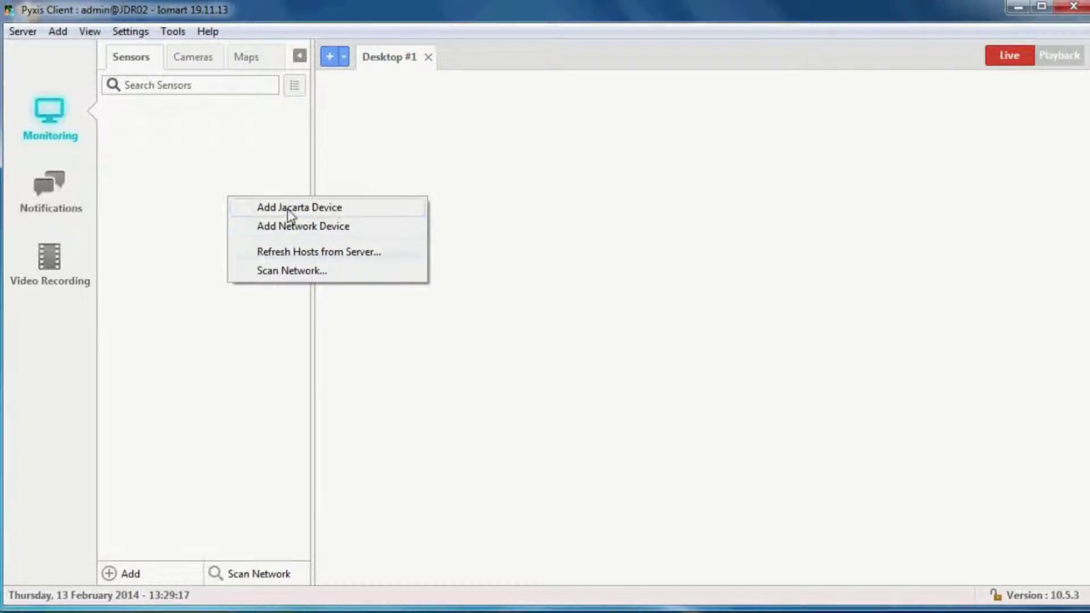
{"action": "left_click", "coordinate": [168, 295]}
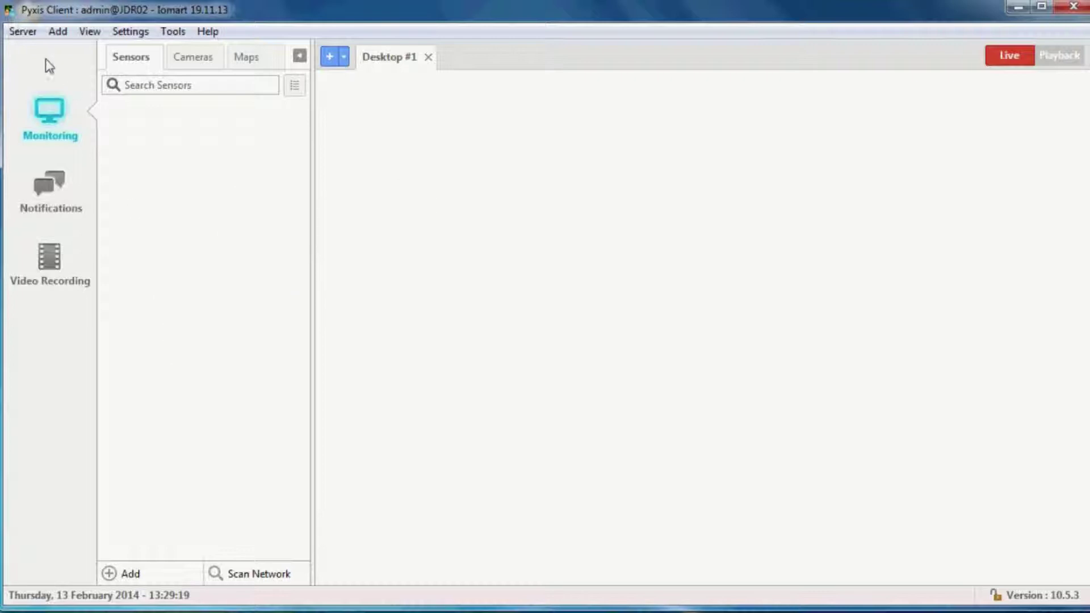
{"action": "left_click", "coordinate": [58, 32]}
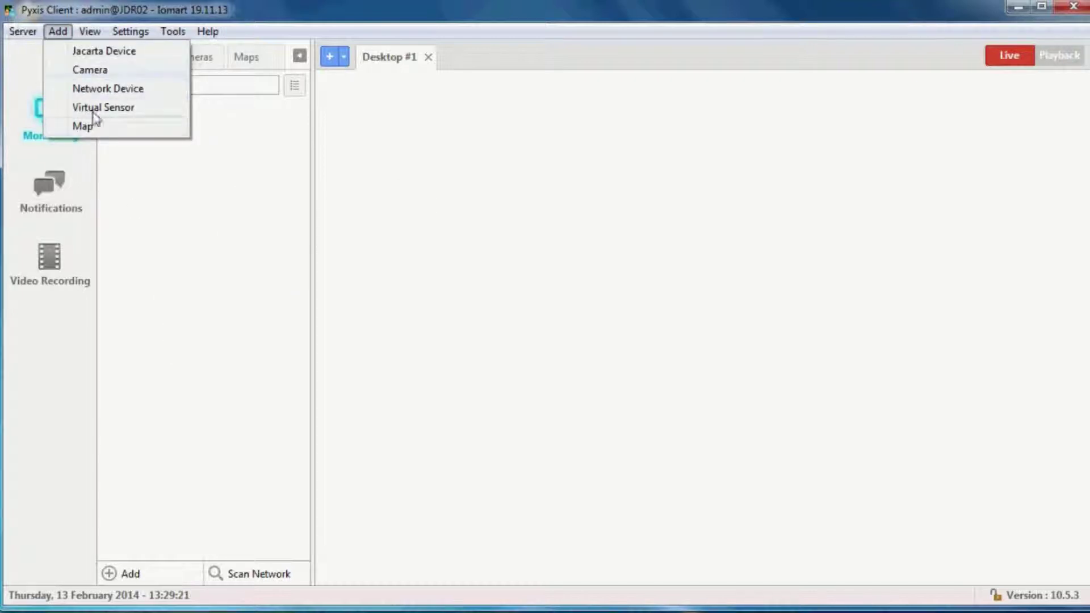
{"action": "left_click", "coordinate": [171, 295]}
{"action": "left_click", "coordinate": [131, 573]}
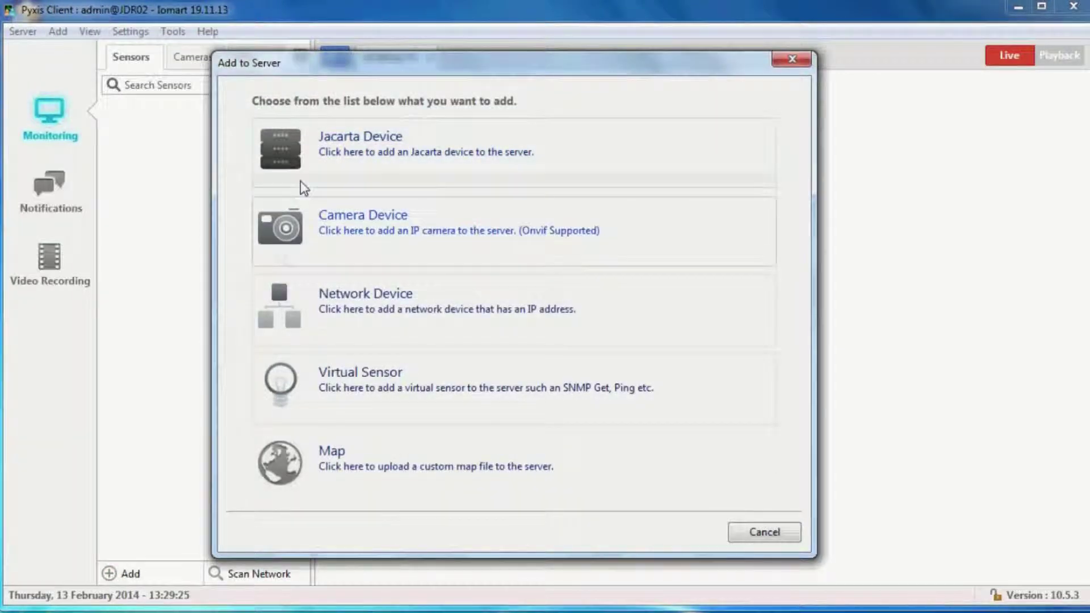
Add a Jacarta device at 192.168.1.100 with its username, keeping the default advanced port settings
{"action": "left_click", "coordinate": [359, 146]}
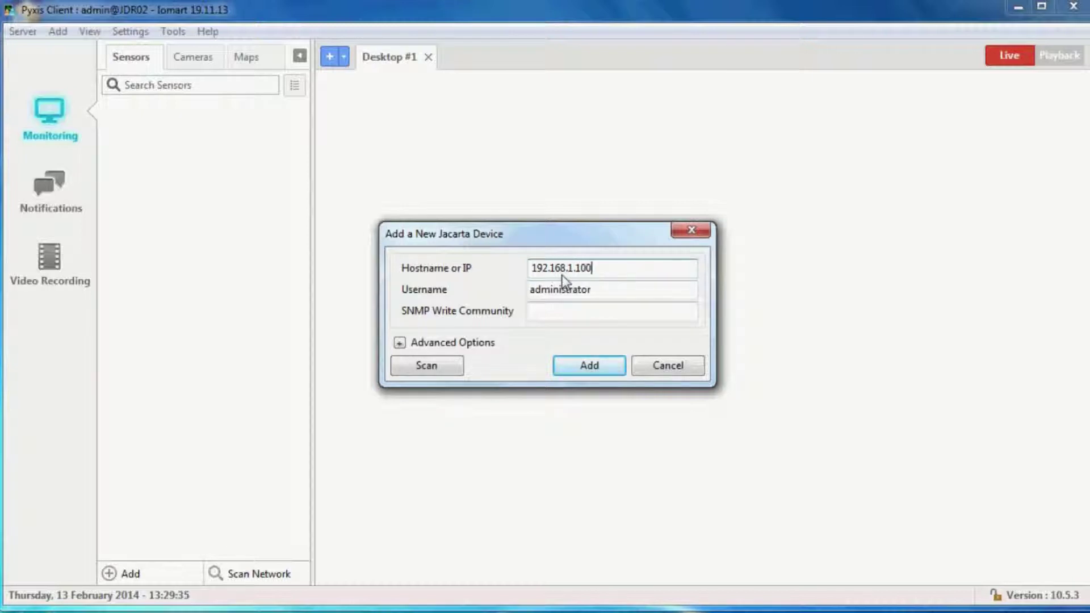
{"action": "key", "text": "Tab"}
{"action": "type", "text": "A"}
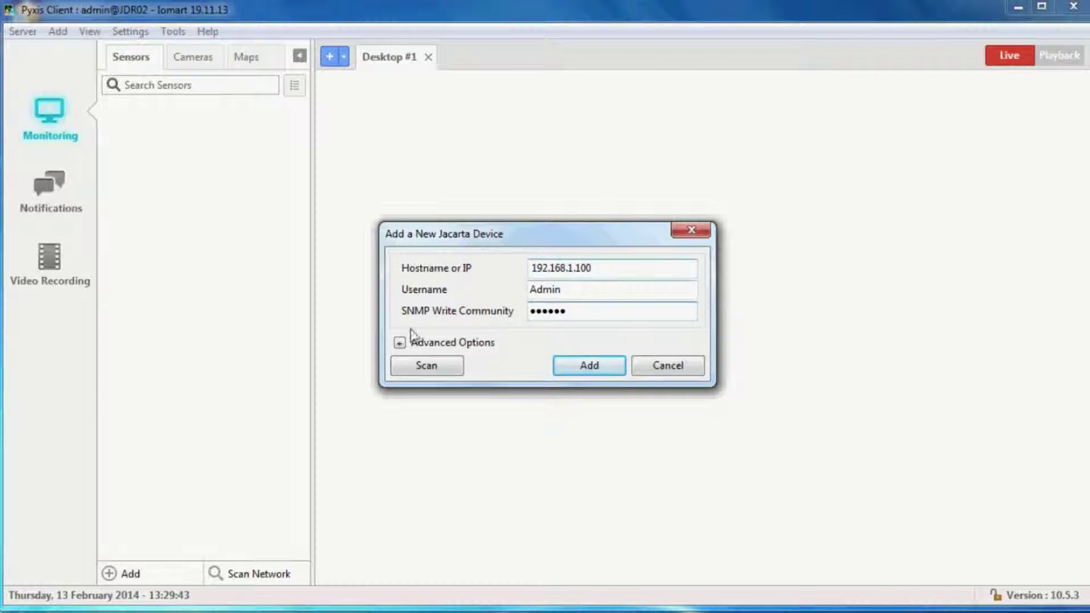
{"action": "left_click", "coordinate": [400, 343]}
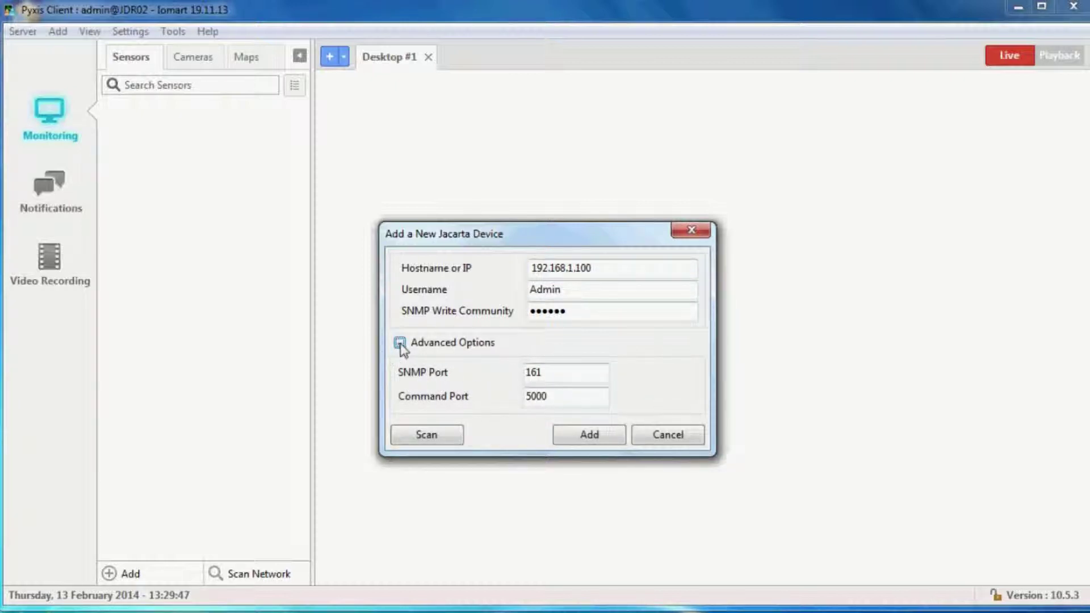
{"action": "left_click", "coordinate": [400, 343]}
{"action": "left_click", "coordinate": [586, 370]}
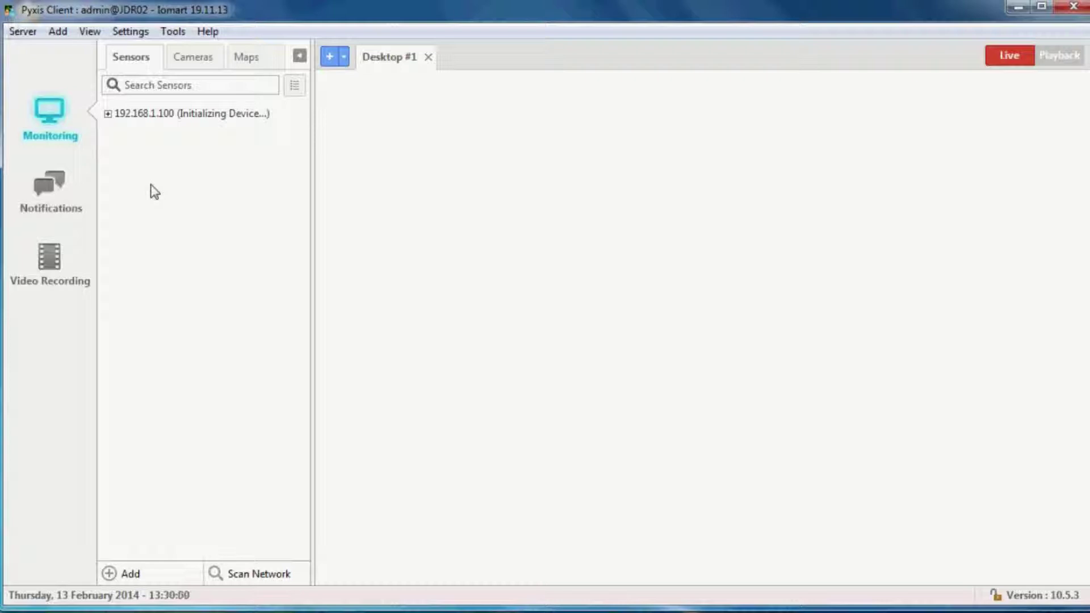
Expand 192.168.1.100 and iMeter Master, then select IS1-Hum-2, IS1-Hum-1 and IS1-Temp-2
{"action": "left_click", "coordinate": [107, 113]}
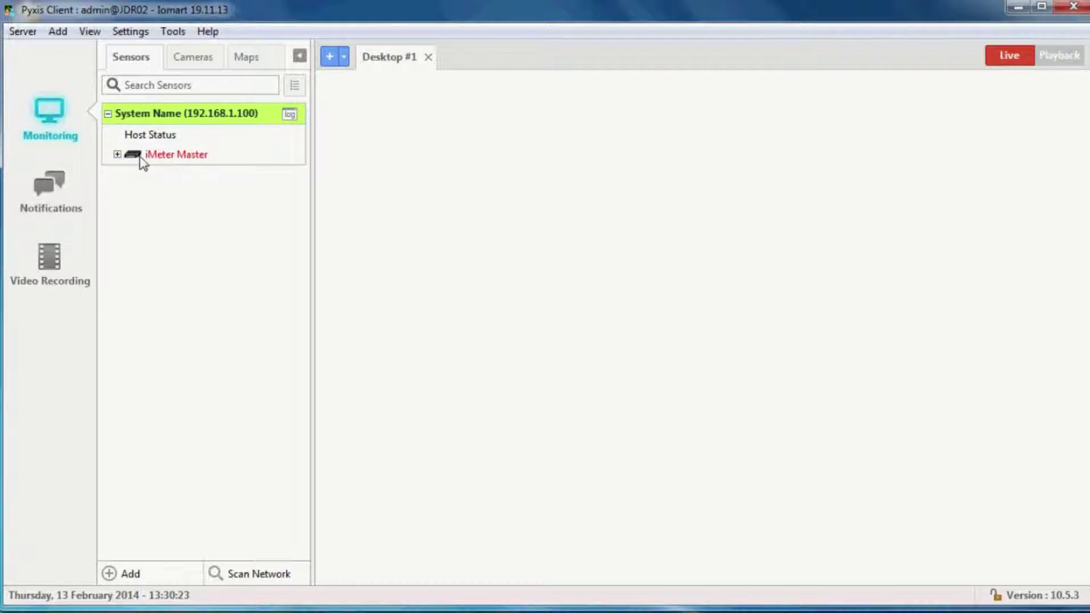
{"action": "left_click", "coordinate": [118, 155]}
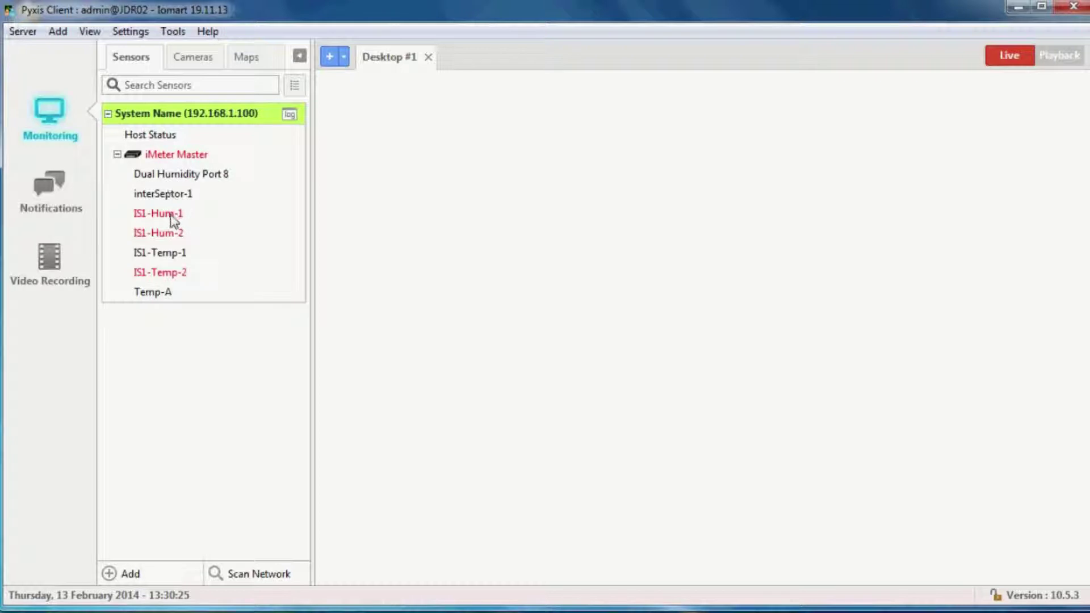
{"action": "left_click", "coordinate": [173, 235]}
{"action": "left_click", "coordinate": [178, 215]}
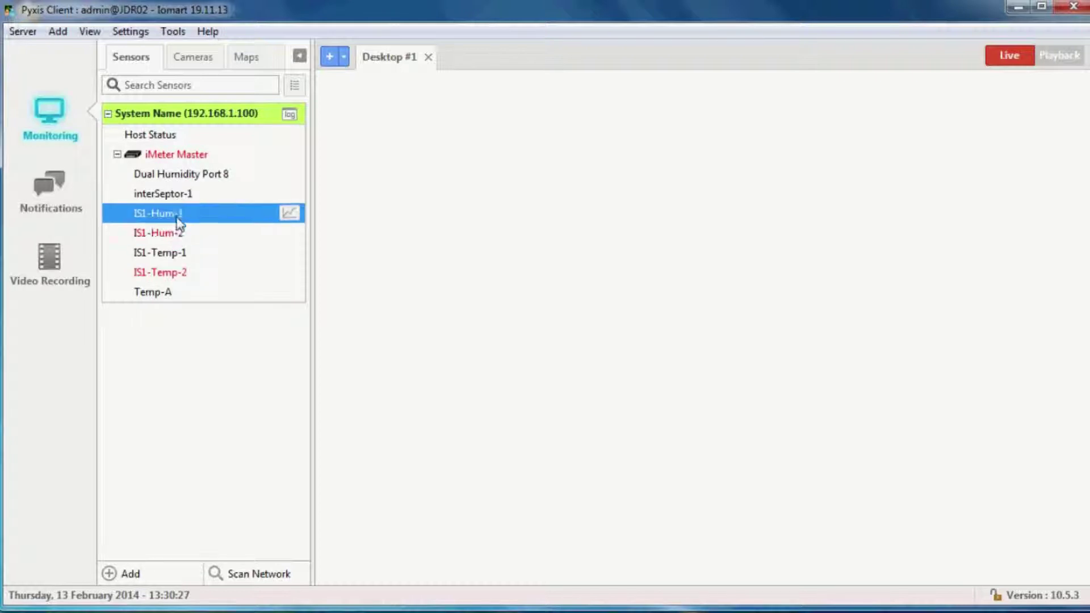
{"action": "left_click", "coordinate": [183, 273]}
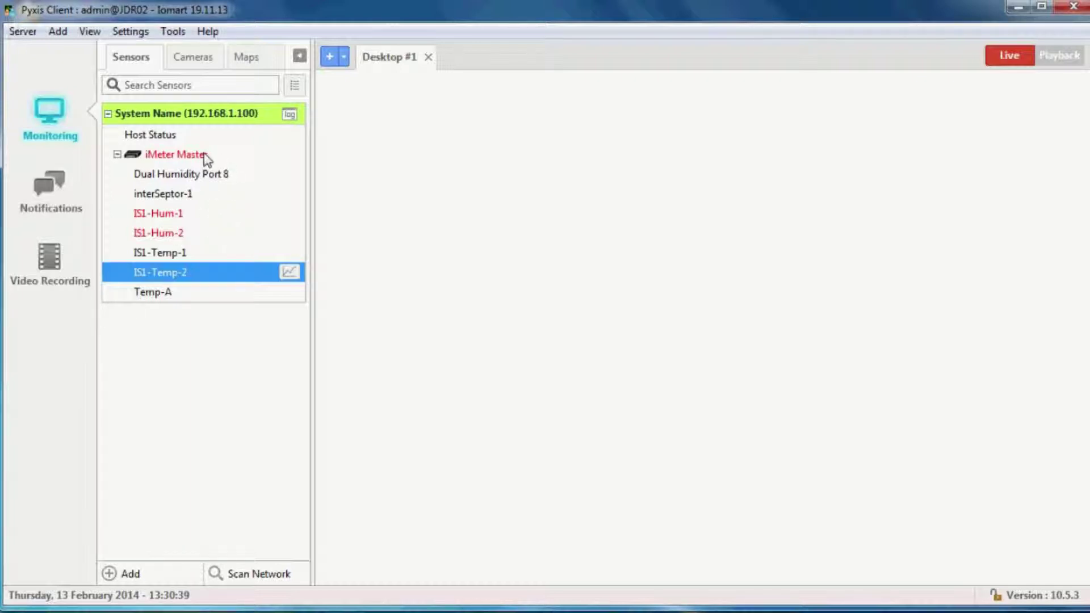
Put the host's event log on Desktop #1 and add a live interSeptor-1 graph
{"action": "left_click_drag", "start_coordinate": [200, 120], "coordinate": [334, 90]}
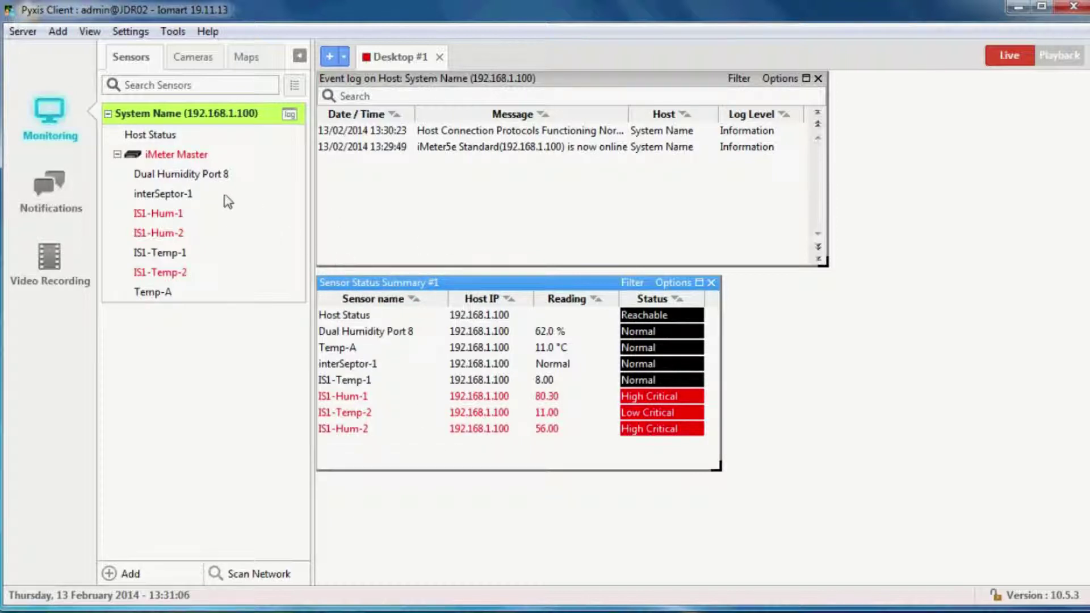
{"action": "left_click", "coordinate": [186, 200]}
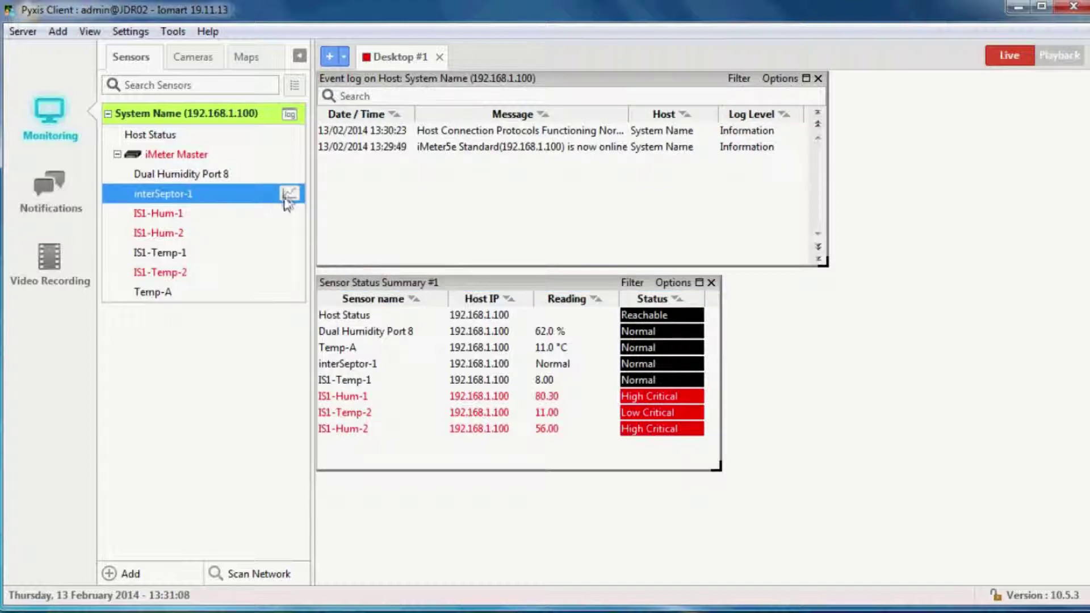
{"action": "left_click_drag", "start_coordinate": [289, 193], "coordinate": [734, 282]}
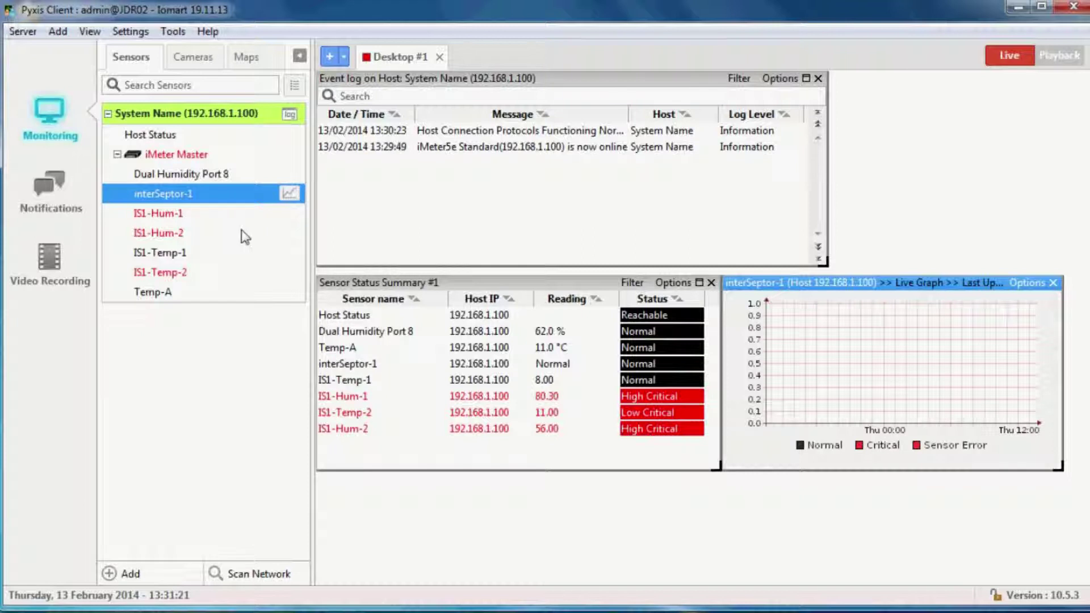
Add a live IS1-Temp-1 graph to Desktop #1
{"action": "left_click", "coordinate": [200, 215]}
{"action": "left_click", "coordinate": [182, 254]}
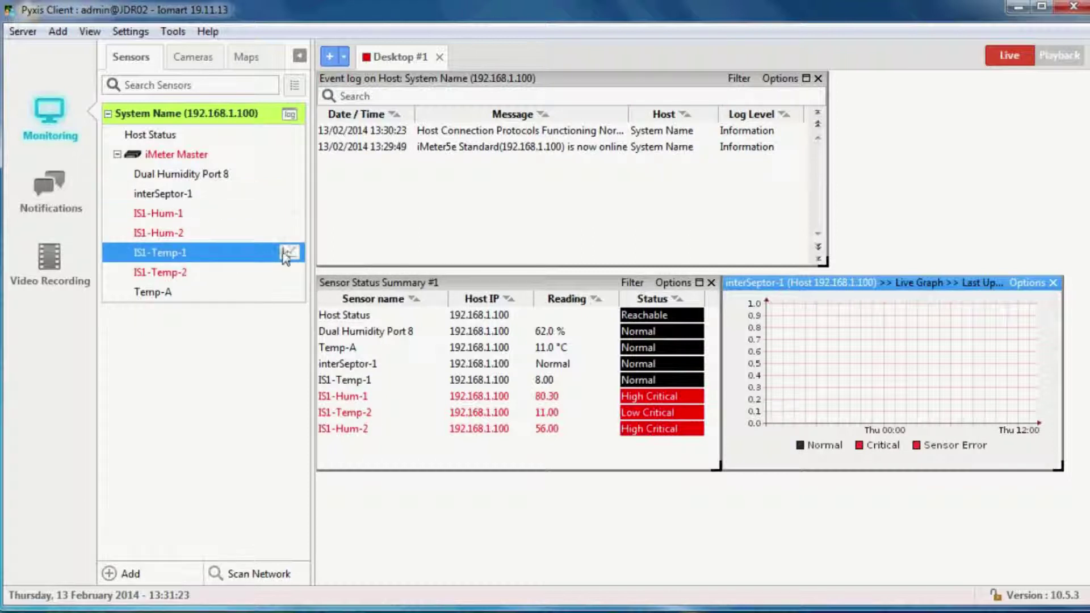
{"action": "left_click_drag", "start_coordinate": [289, 252], "coordinate": [729, 488]}
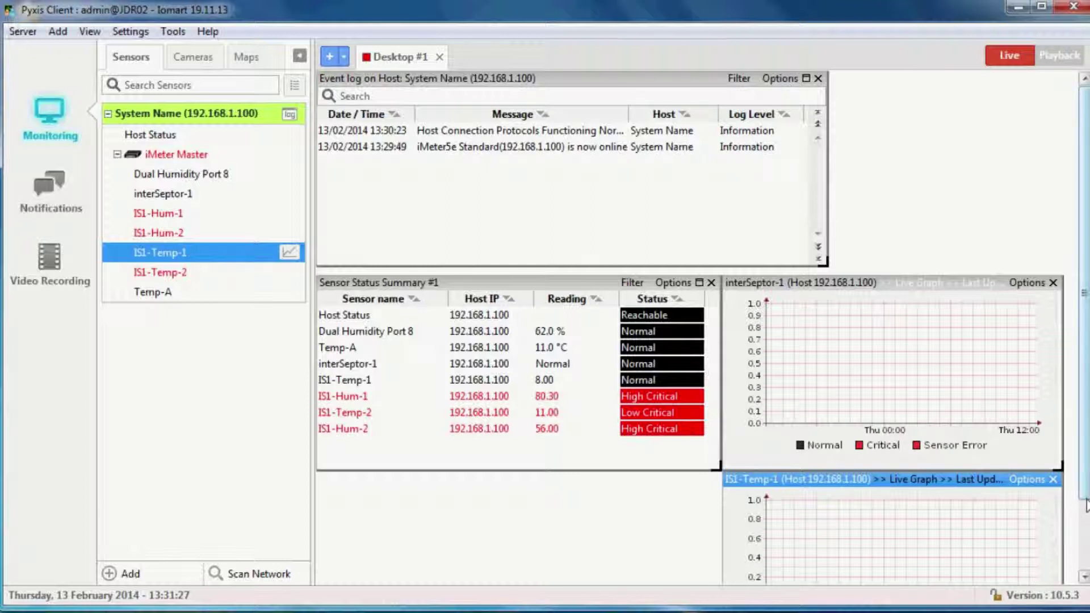
{"action": "left_click", "coordinate": [1085, 576]}
{"action": "left_click_drag", "start_coordinate": [1084, 577], "coordinate": [1086, 500]}
Shrink the interSeptor-1 graph, stack IS1-Temp-1 beneath it, and create Desktop #2
{"action": "left_click", "coordinate": [936, 285]}
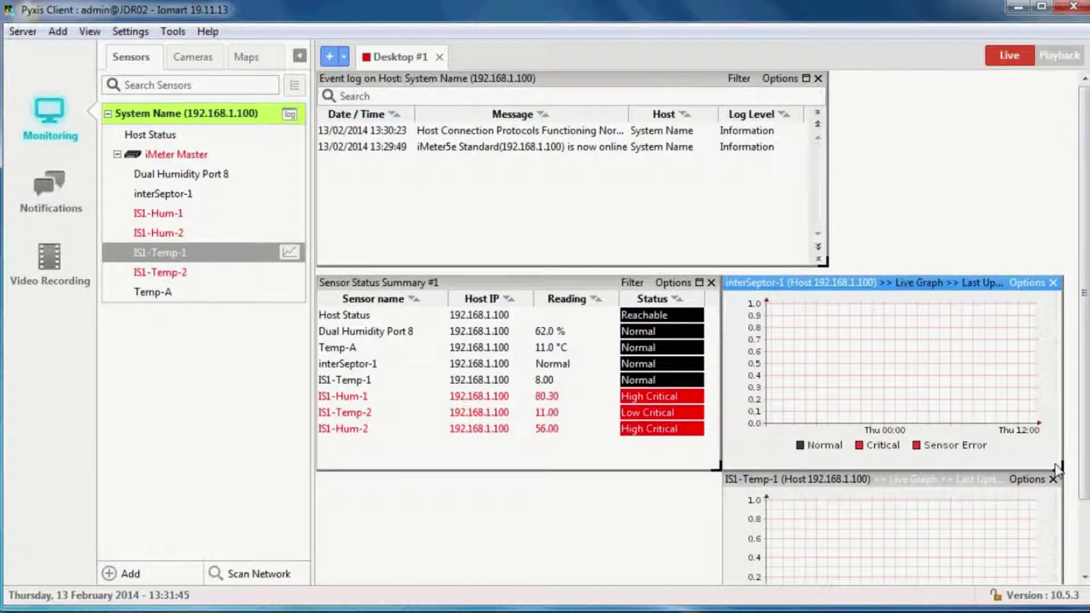
{"action": "left_click_drag", "start_coordinate": [1061, 472], "coordinate": [966, 407]}
{"action": "left_click_drag", "start_coordinate": [954, 476], "coordinate": [963, 435]}
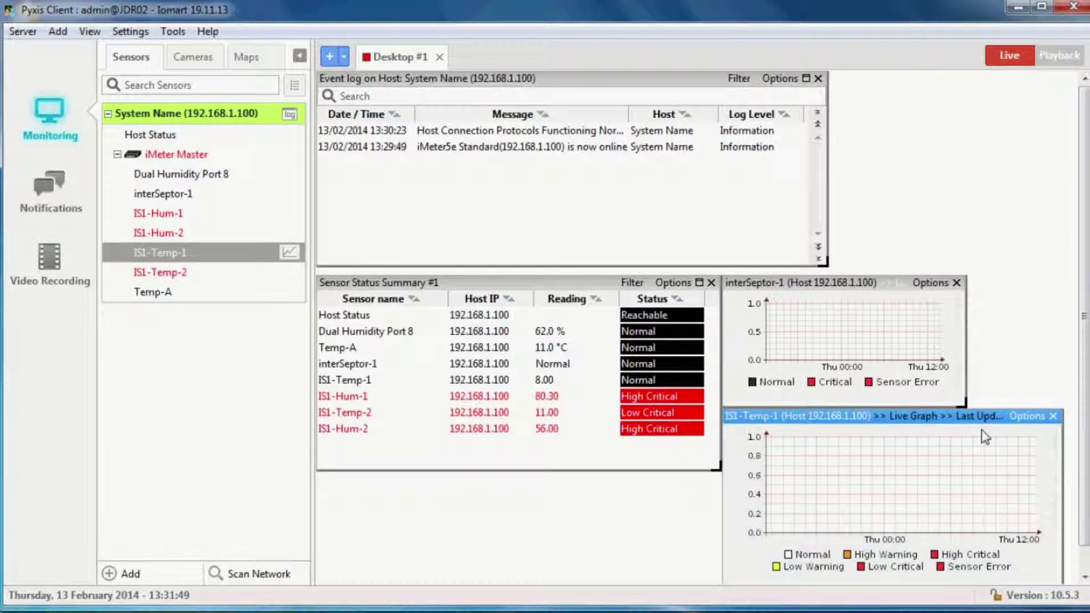
{"action": "left_click_drag", "start_coordinate": [1061, 584], "coordinate": [965, 524]}
{"action": "scroll", "coordinate": [908, 448], "scroll_direction": "up", "scroll_amount": 1}
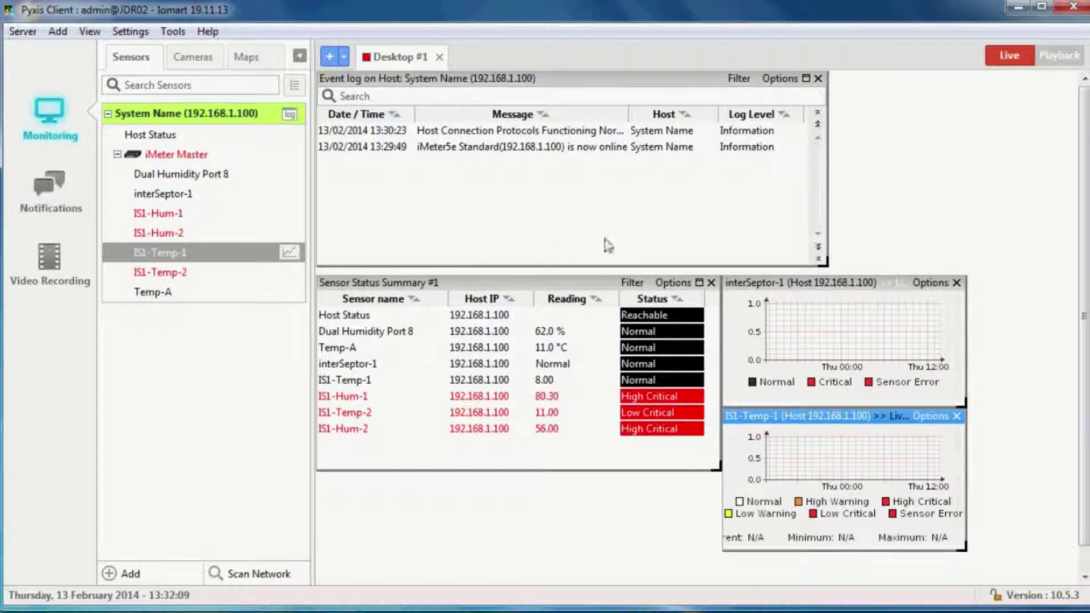
{"action": "left_click", "coordinate": [329, 56]}
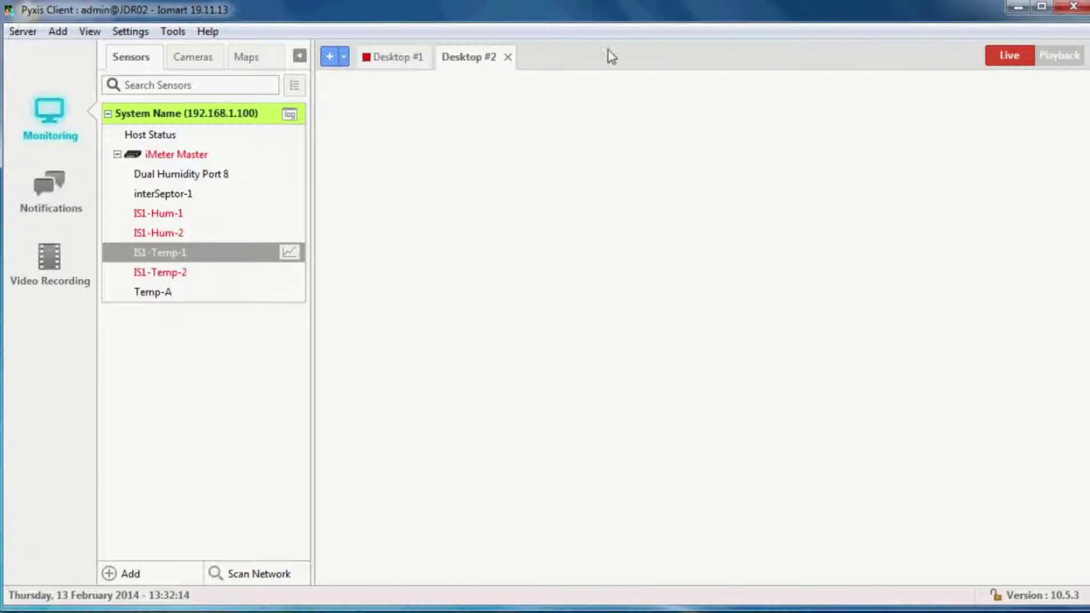
Place live IS1-Temp-2 and Temp-A graphs side by side on Desktop #2
{"action": "left_click", "coordinate": [368, 59]}
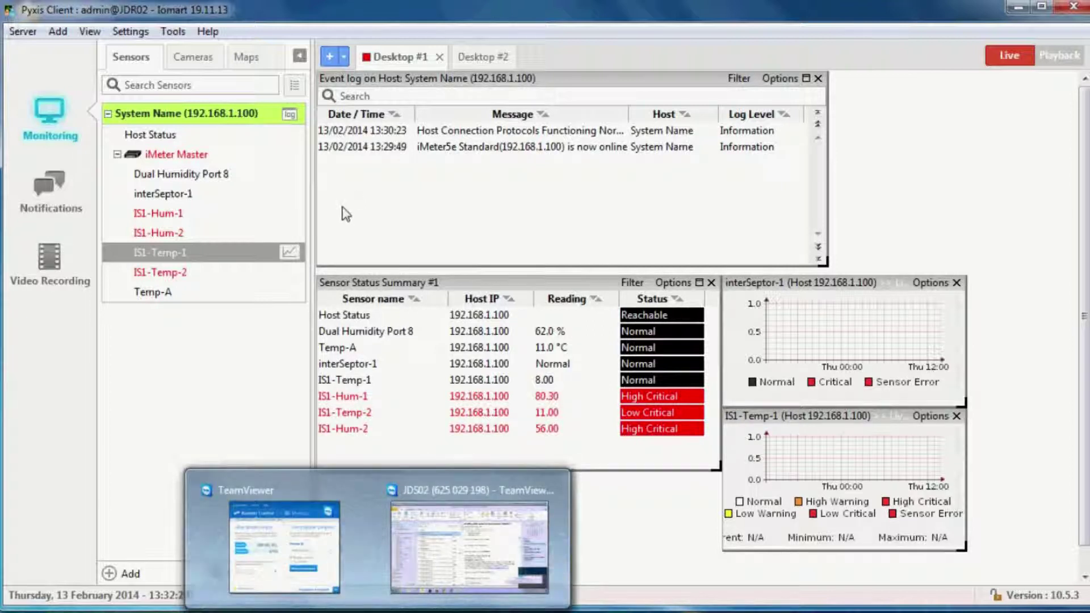
{"action": "left_click", "coordinate": [479, 62]}
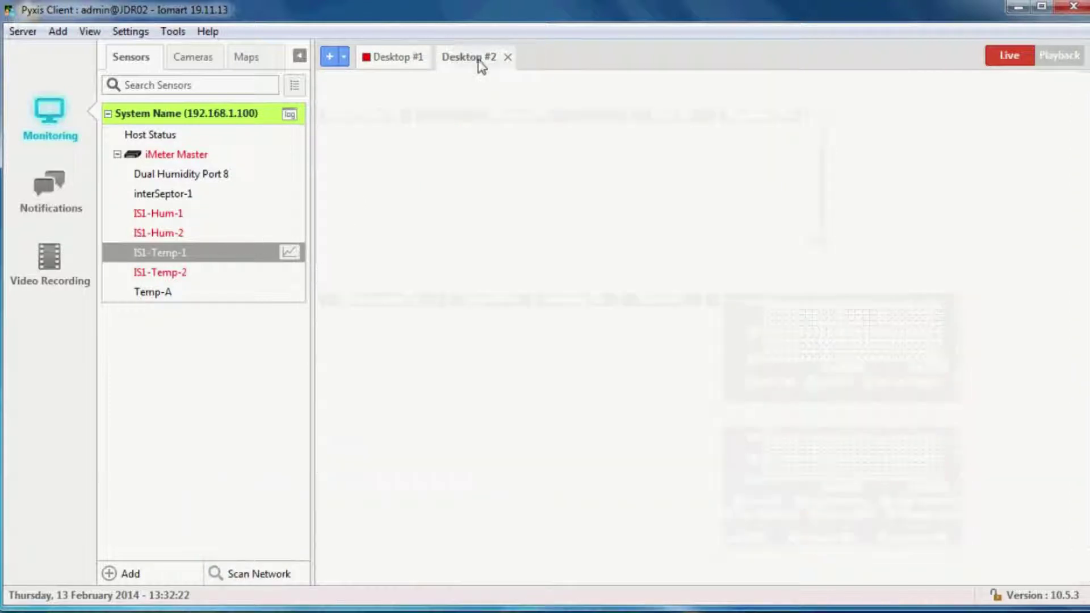
{"action": "left_click", "coordinate": [165, 276]}
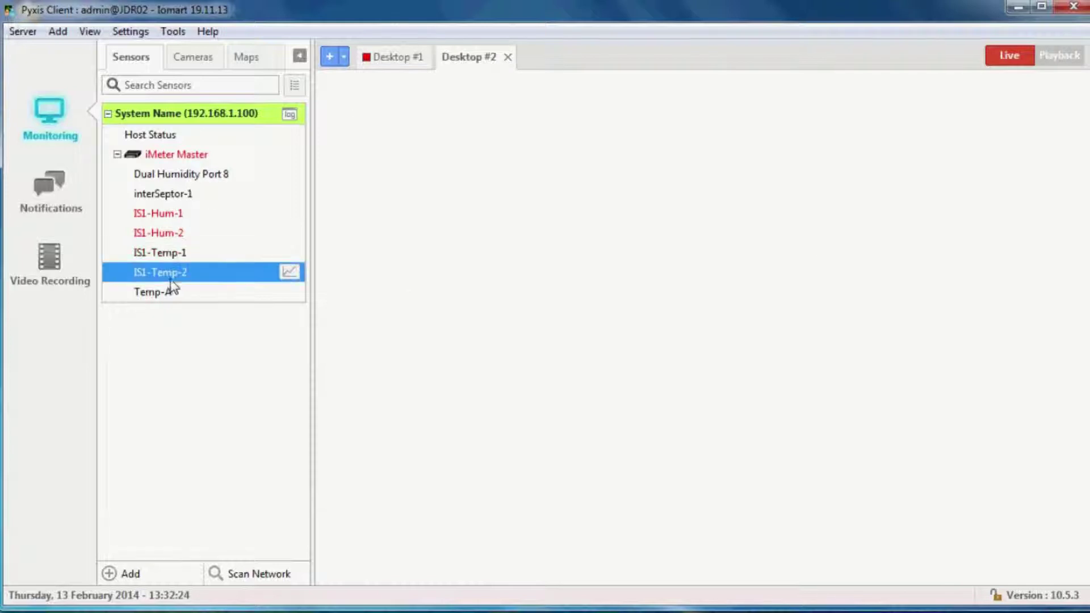
{"action": "left_click_drag", "start_coordinate": [276, 272], "coordinate": [333, 91]}
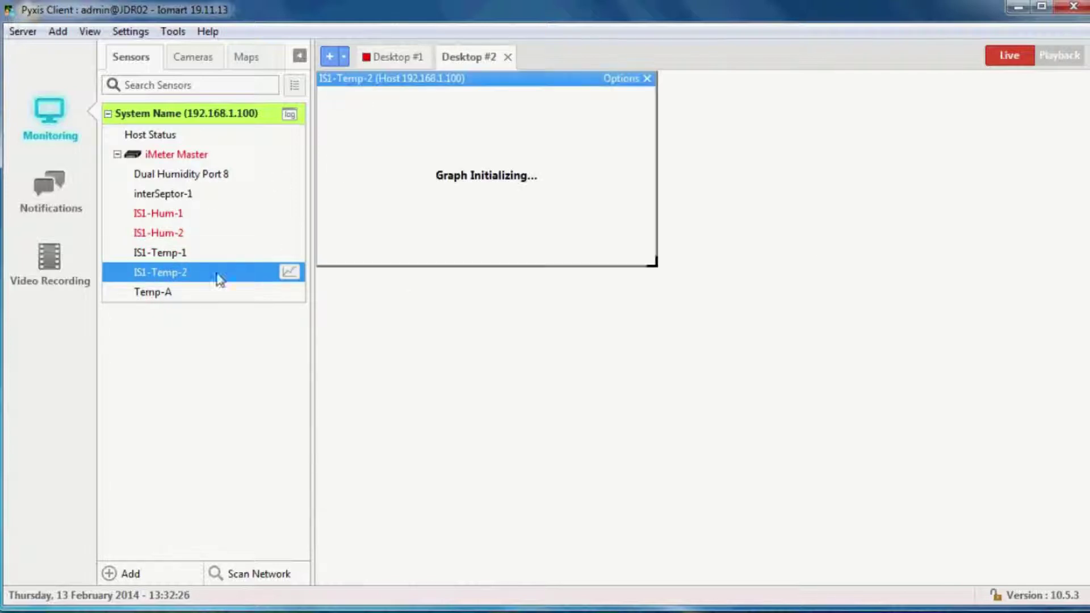
{"action": "left_click", "coordinate": [185, 296]}
{"action": "left_click_drag", "start_coordinate": [714, 149], "coordinate": [676, 80]}
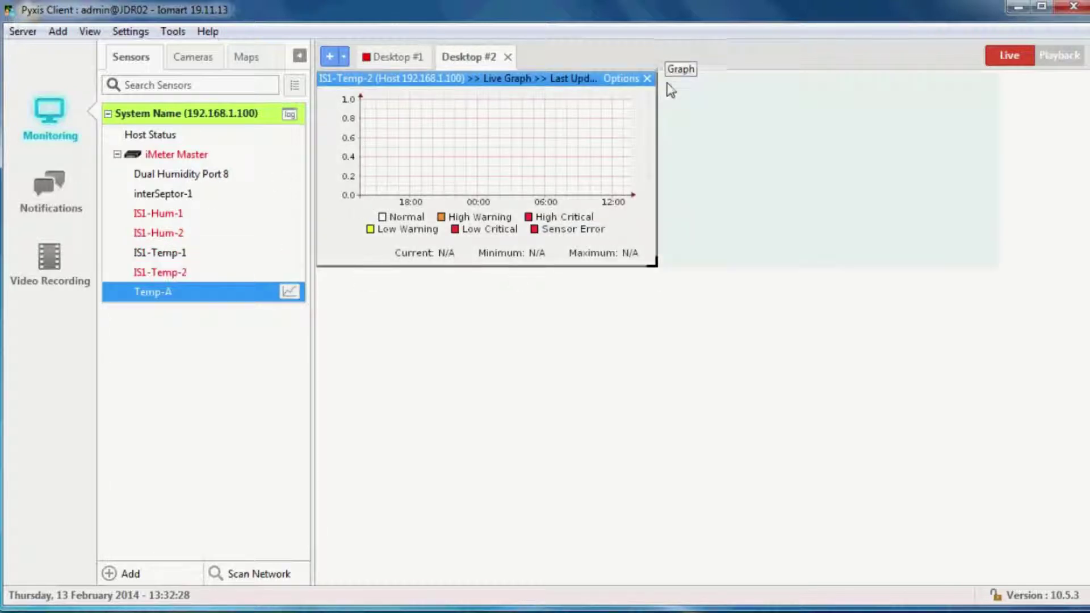
Add IS1-Temp-1 and IS1-Hum-2 graphs below them, then create Desktop #3
{"action": "left_click", "coordinate": [290, 252]}
{"action": "left_click_drag", "start_coordinate": [291, 252], "coordinate": [332, 279]}
{"action": "left_click", "coordinate": [197, 236]}
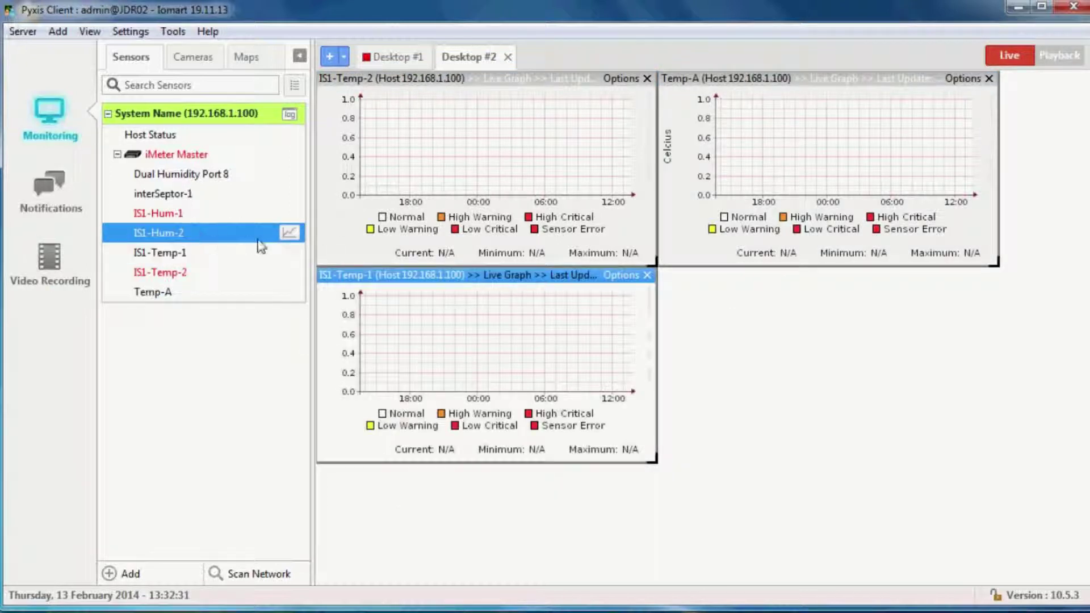
{"action": "left_click_drag", "start_coordinate": [289, 232], "coordinate": [665, 276]}
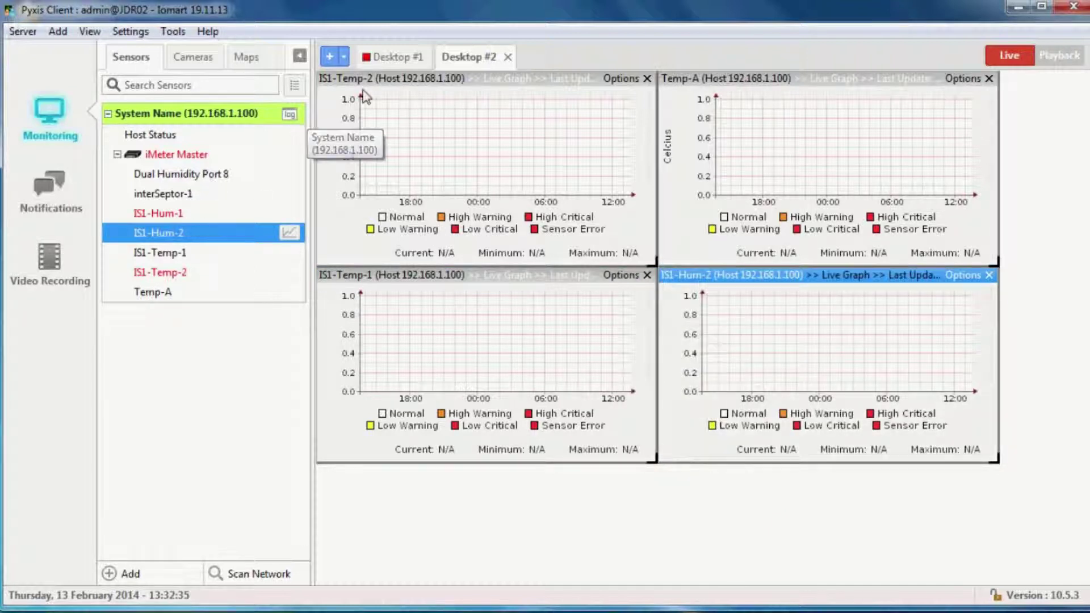
{"action": "left_click", "coordinate": [329, 56]}
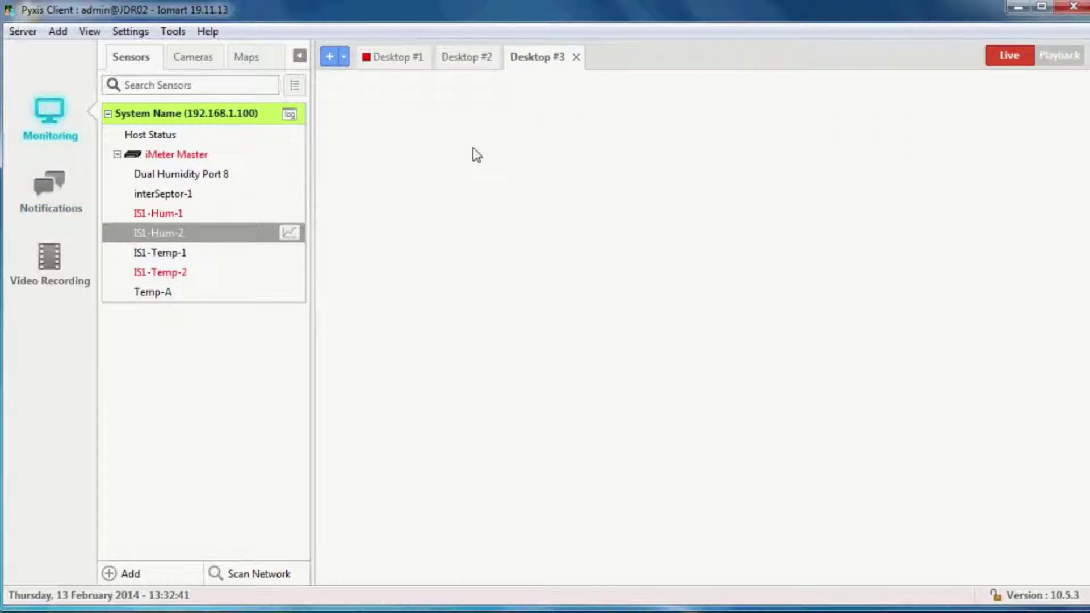
Place the DC Floor Plan map on Desktop #3, enlarge it and maximize it
{"action": "left_click", "coordinate": [254, 62]}
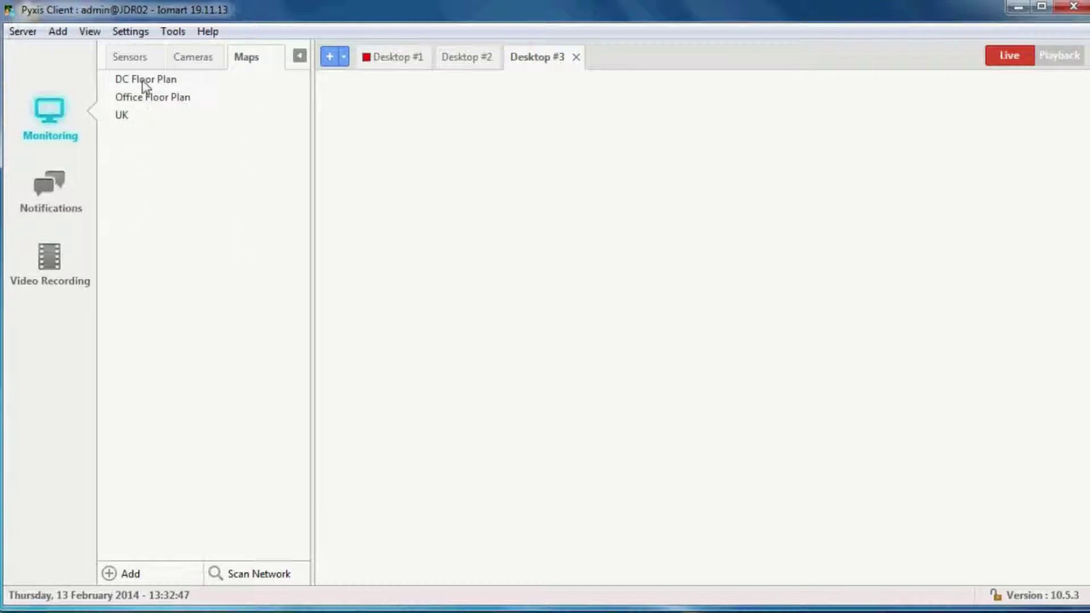
{"action": "left_click_drag", "start_coordinate": [146, 86], "coordinate": [326, 79]}
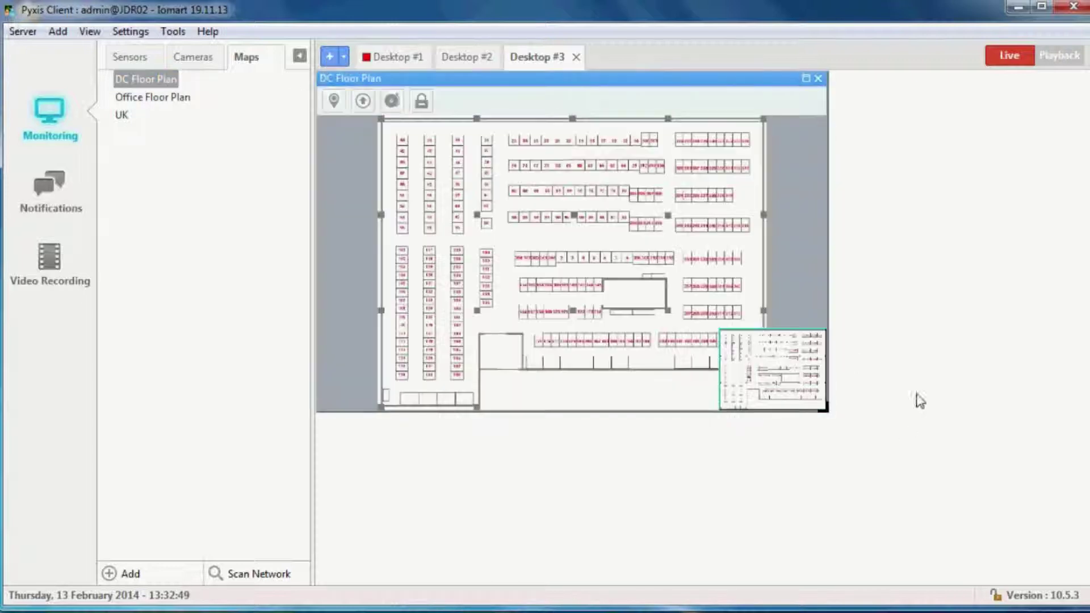
{"action": "left_click_drag", "start_coordinate": [829, 412], "coordinate": [1030, 516]}
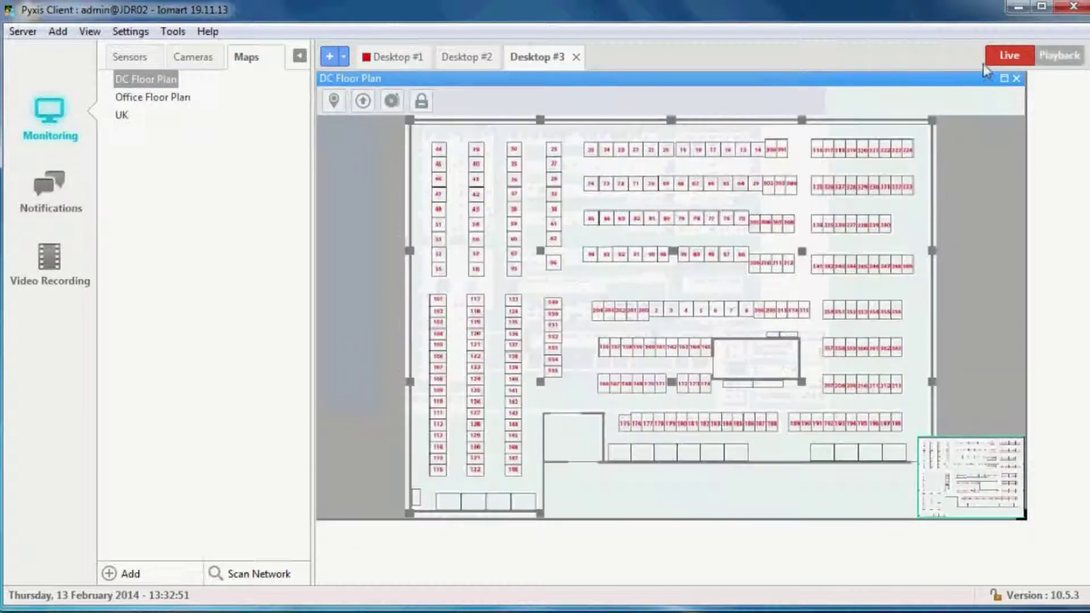
{"action": "left_click", "coordinate": [994, 78]}
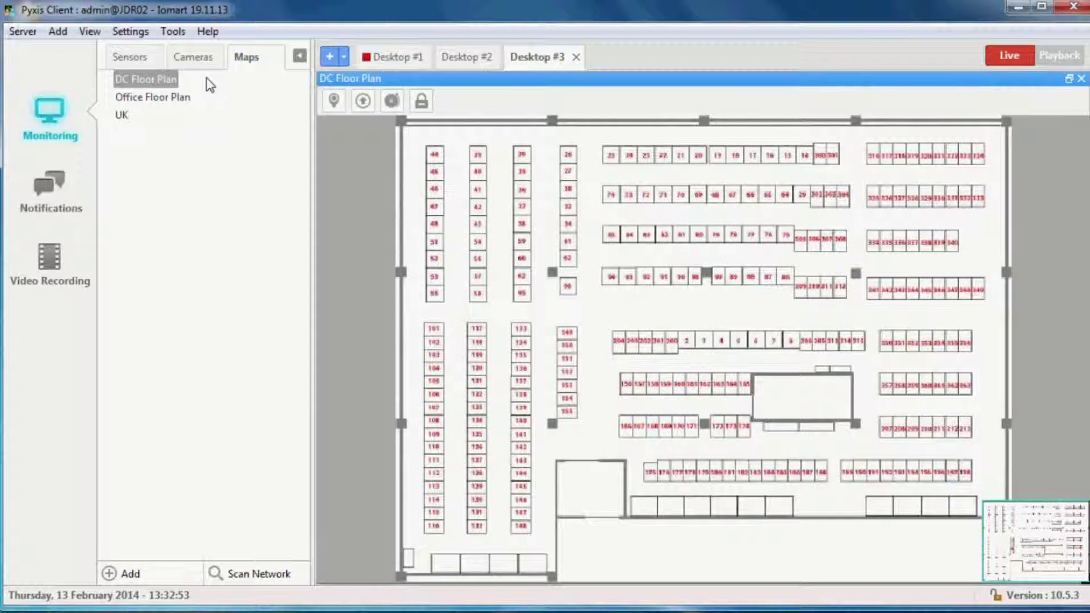
{"action": "left_click", "coordinate": [141, 62]}
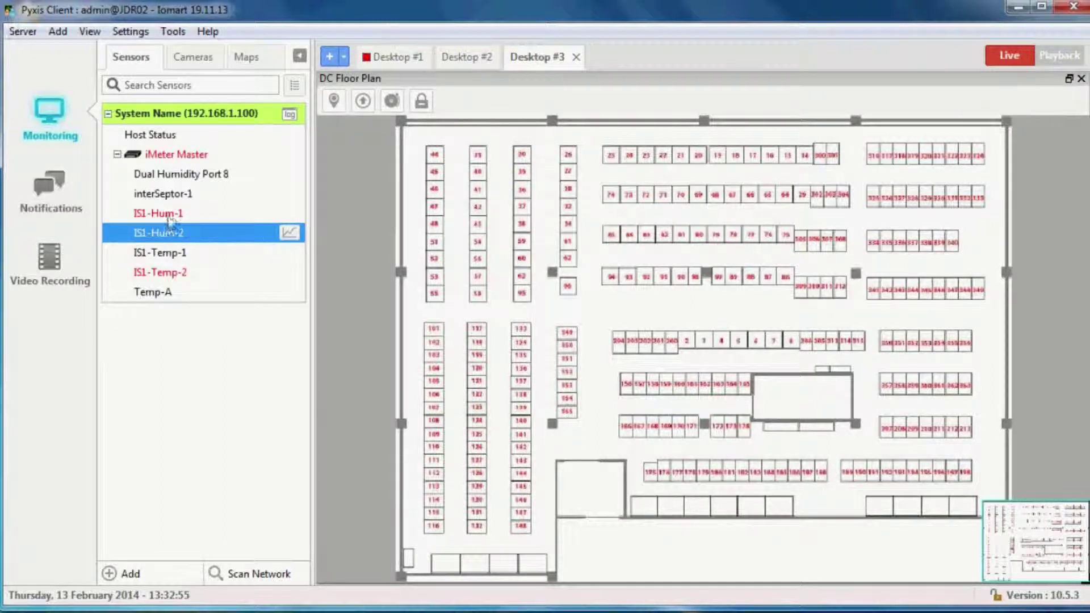
Place interSeptor-1, IS1-Hum-1, IS1-Temp-1 and IS1-Hum-2 markers on the DC Floor Plan
{"action": "left_click_drag", "start_coordinate": [174, 196], "coordinate": [609, 277]}
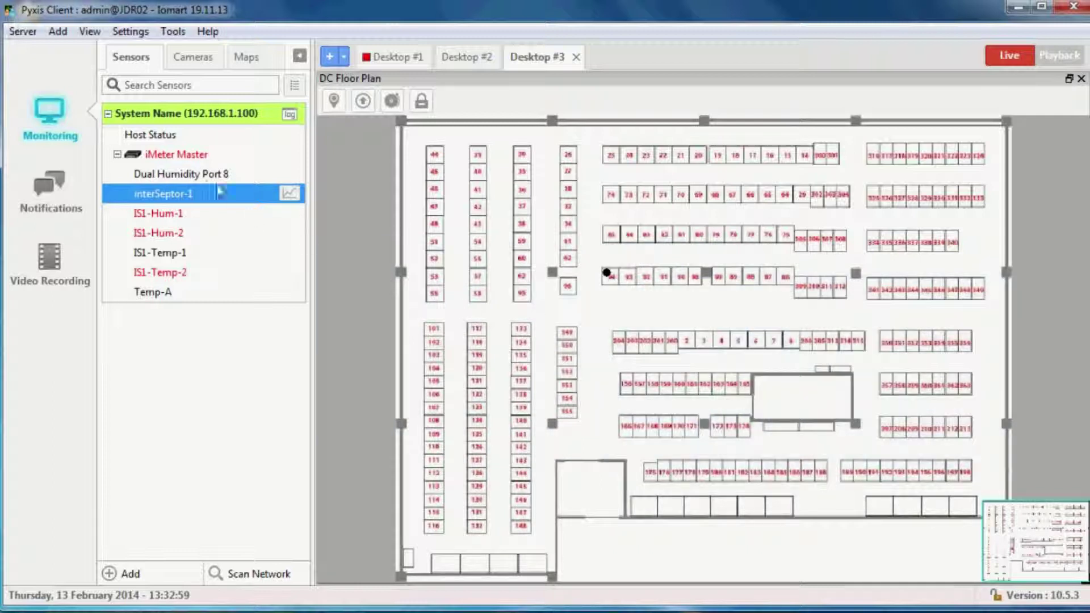
{"action": "left_click_drag", "start_coordinate": [183, 214], "coordinate": [611, 277]}
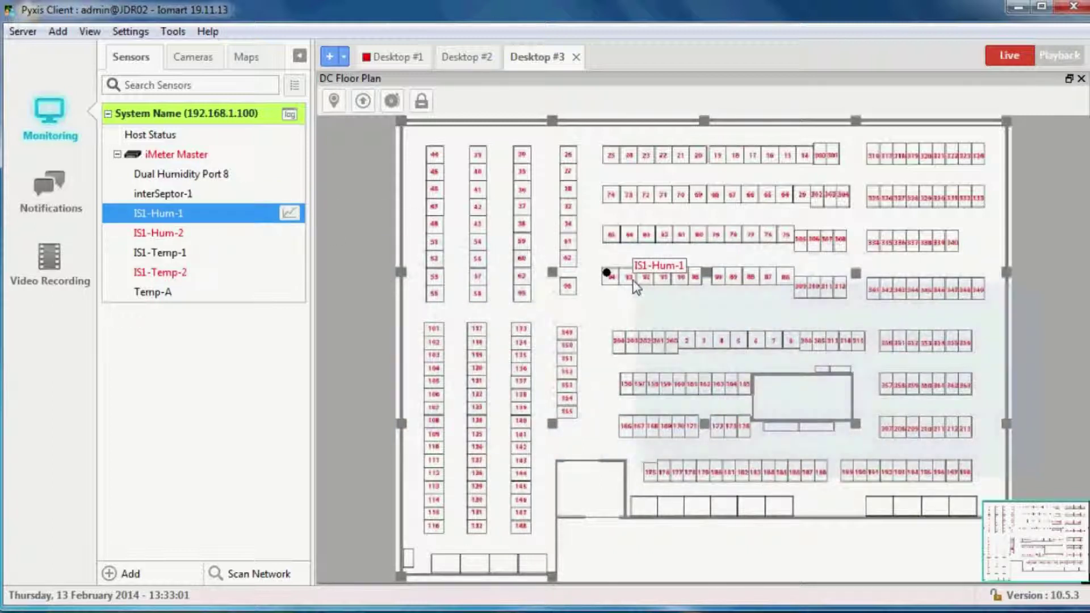
{"action": "left_click_drag", "start_coordinate": [160, 253], "coordinate": [620, 344]}
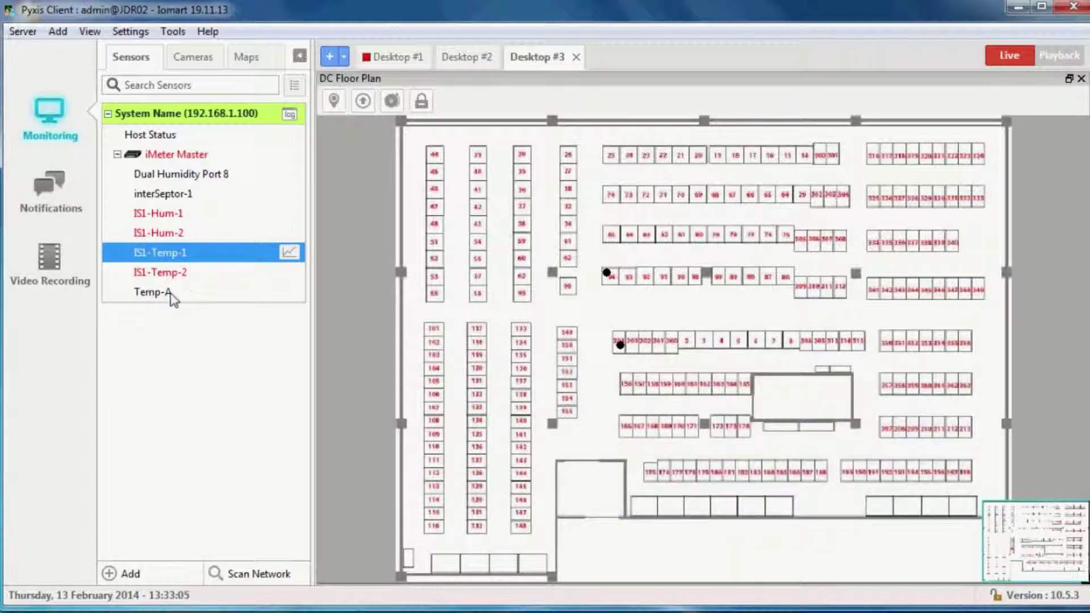
{"action": "left_click_drag", "start_coordinate": [182, 236], "coordinate": [631, 347]}
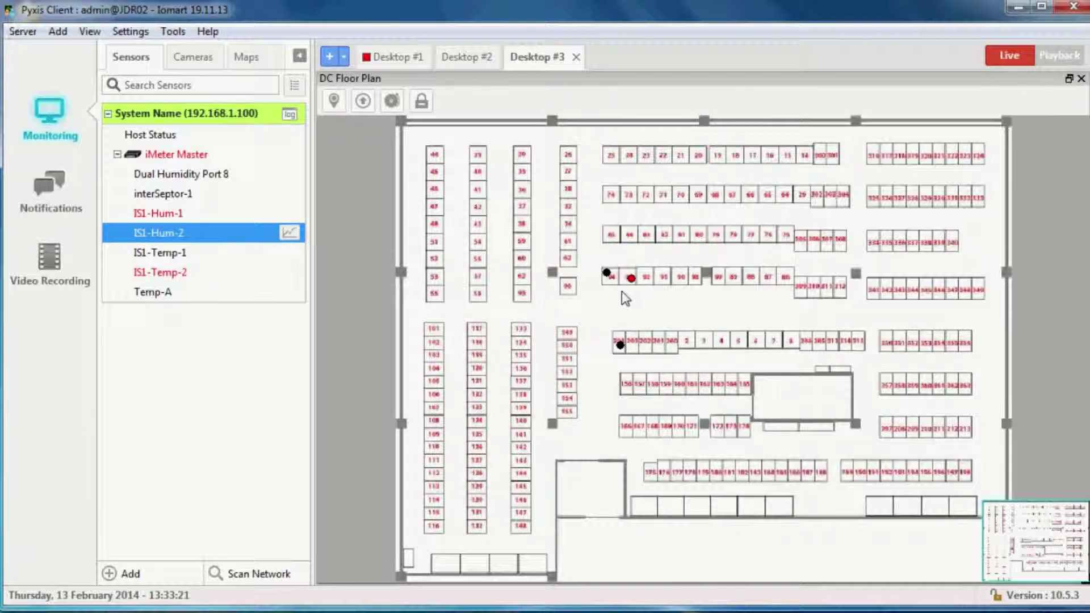
Open the Map Icon Wizard for the red sensor marker through its Properties
{"action": "mouse_move", "coordinate": [607, 274]}
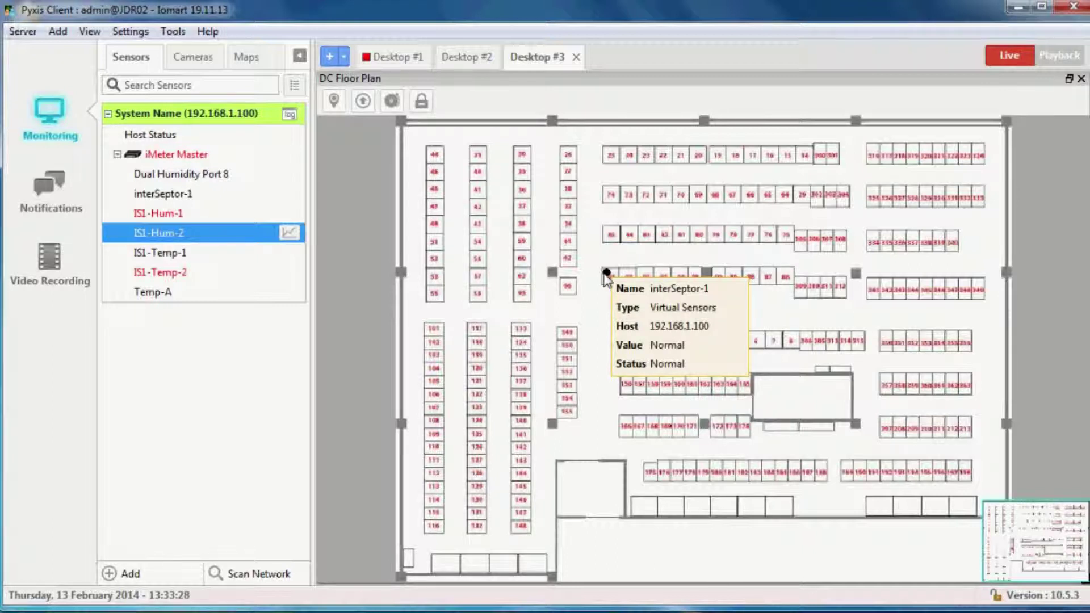
{"action": "right_click", "coordinate": [631, 279]}
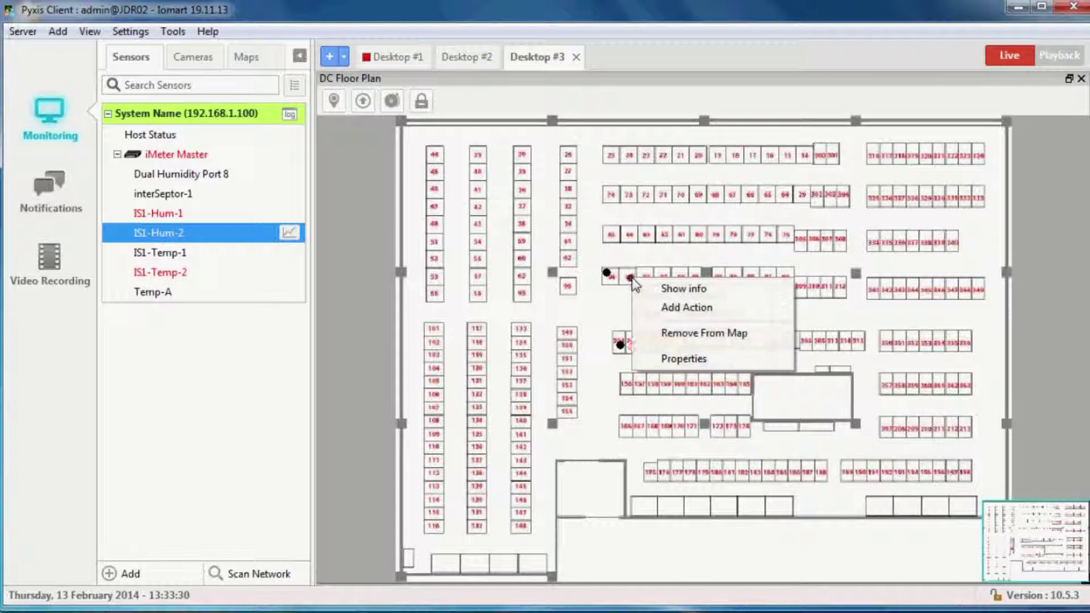
{"action": "left_click", "coordinate": [688, 358]}
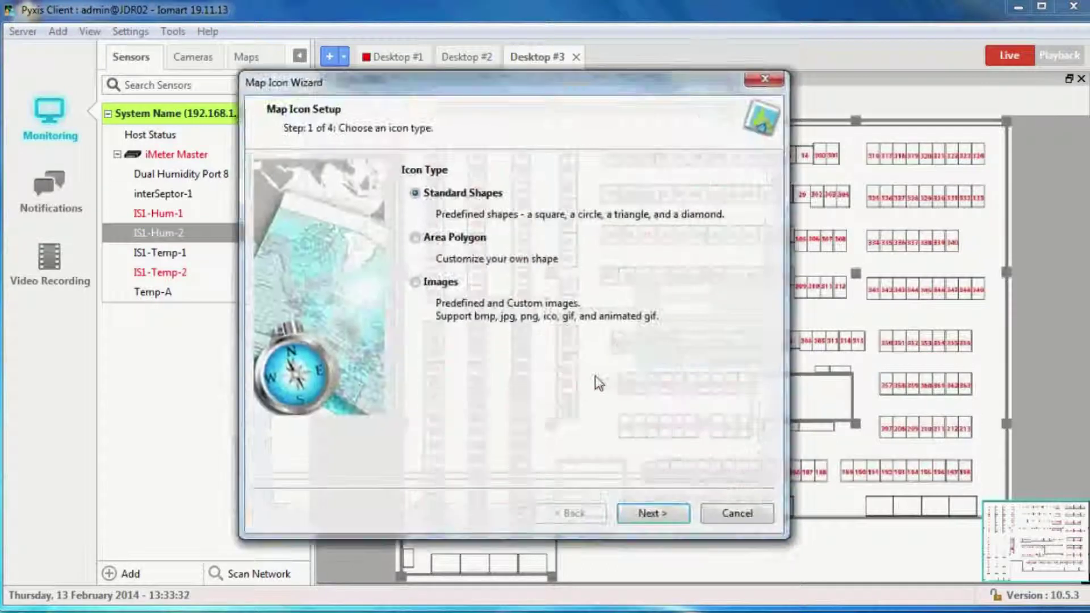